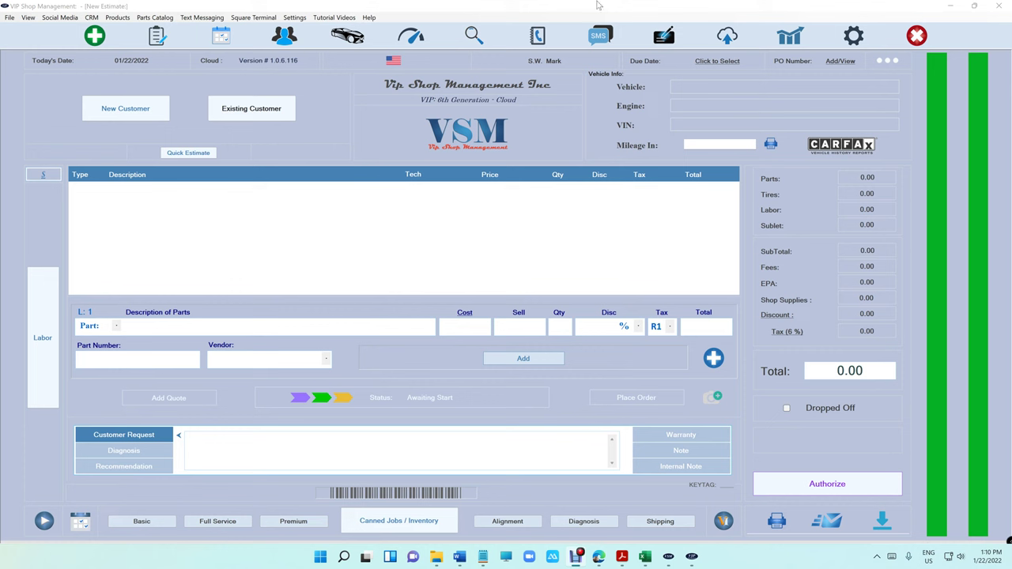
- Run Help > Check For Update from the empty new estimate screen
click(369, 18)
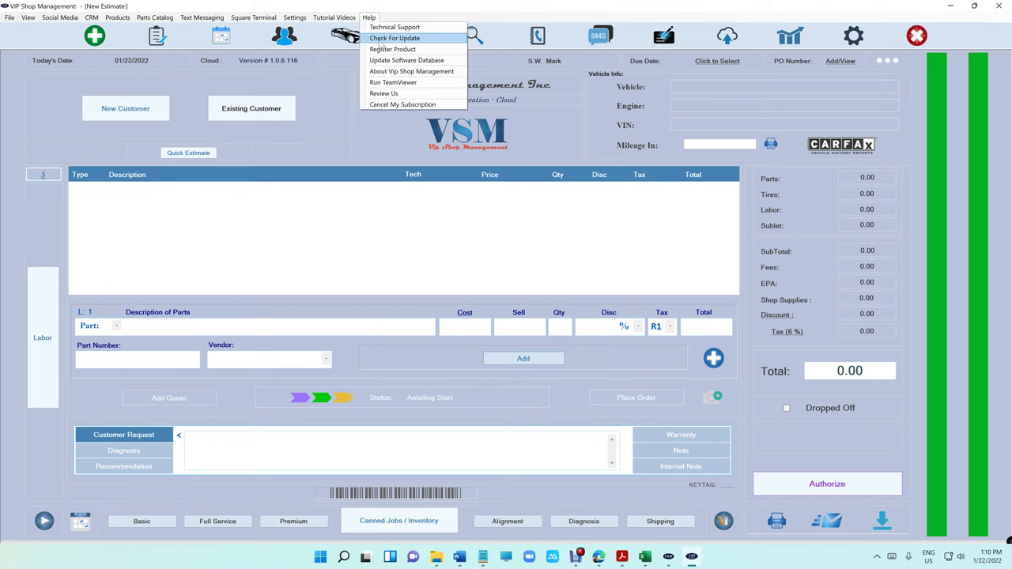
click(400, 35)
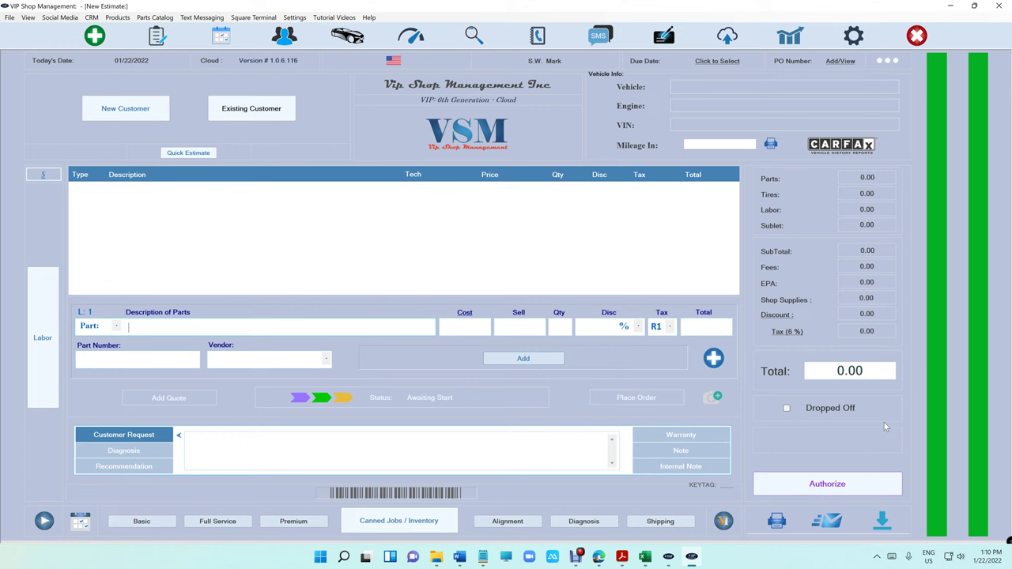
- Search the existing customer by name and start an estimate for their 2006 Pontiac G6 GT
click(236, 112)
text(mark is)
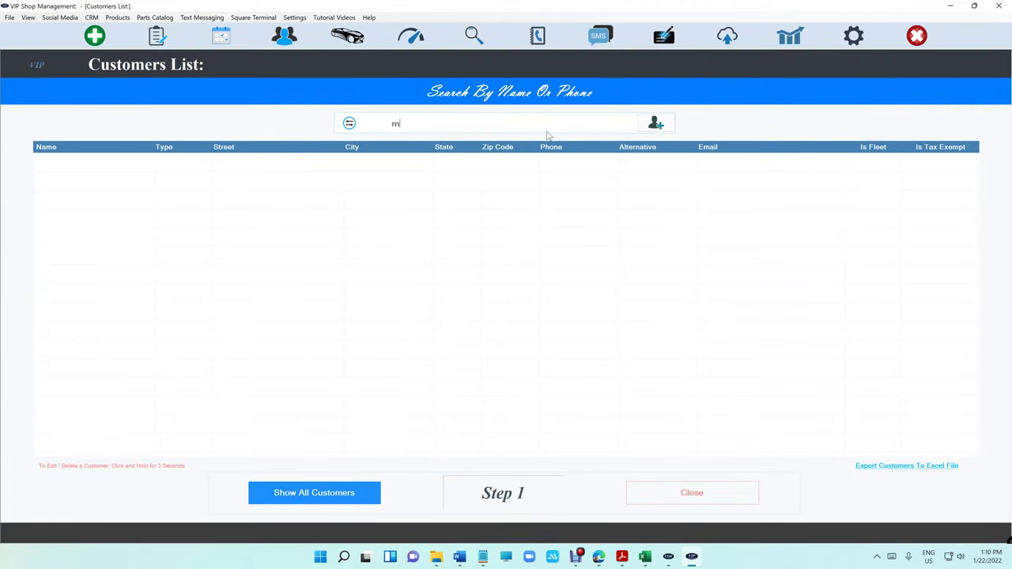
click(509, 163)
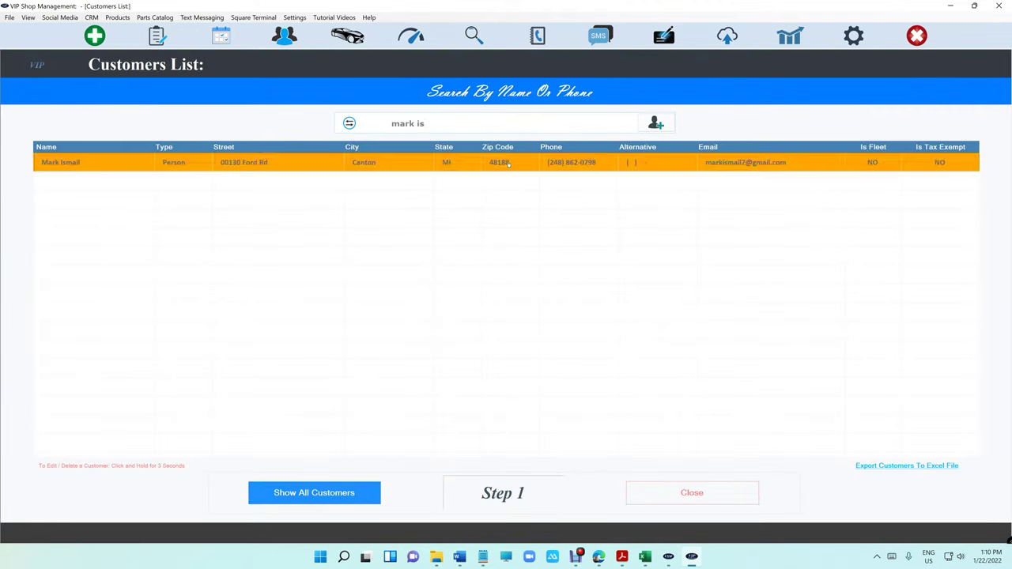
click(509, 163)
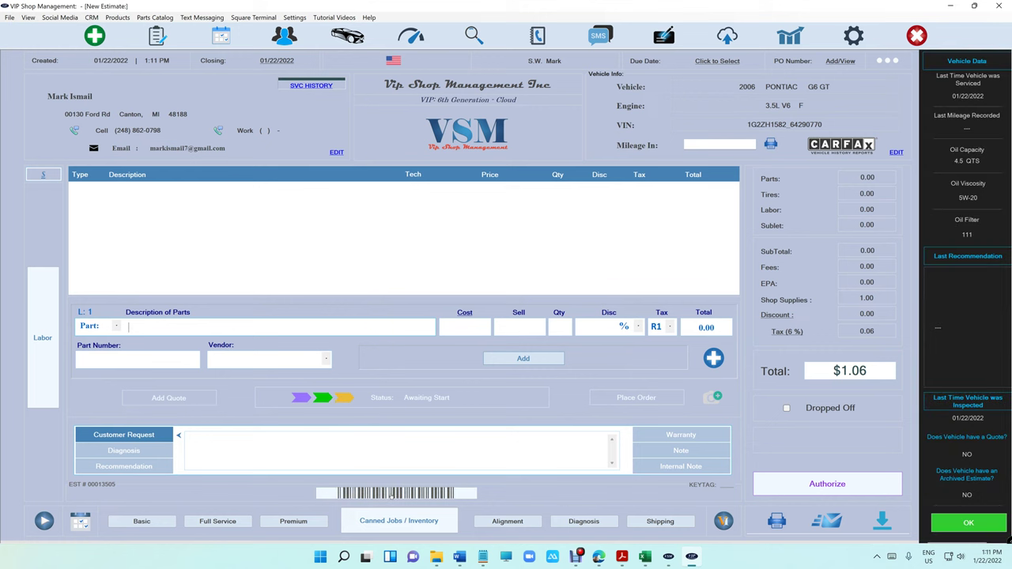
- Review the estimate's activity history
click(406, 495)
click(406, 495)
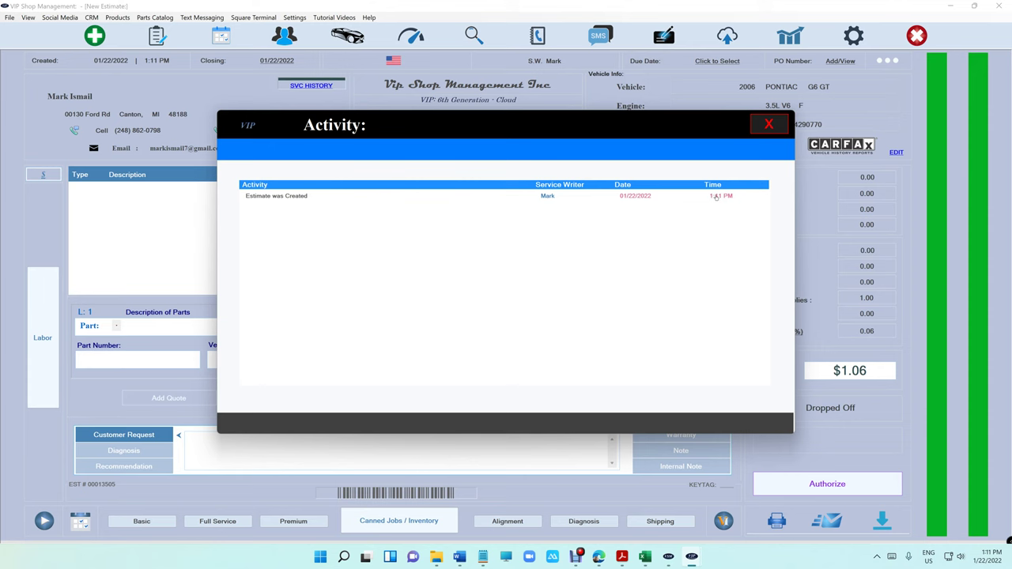
click(768, 124)
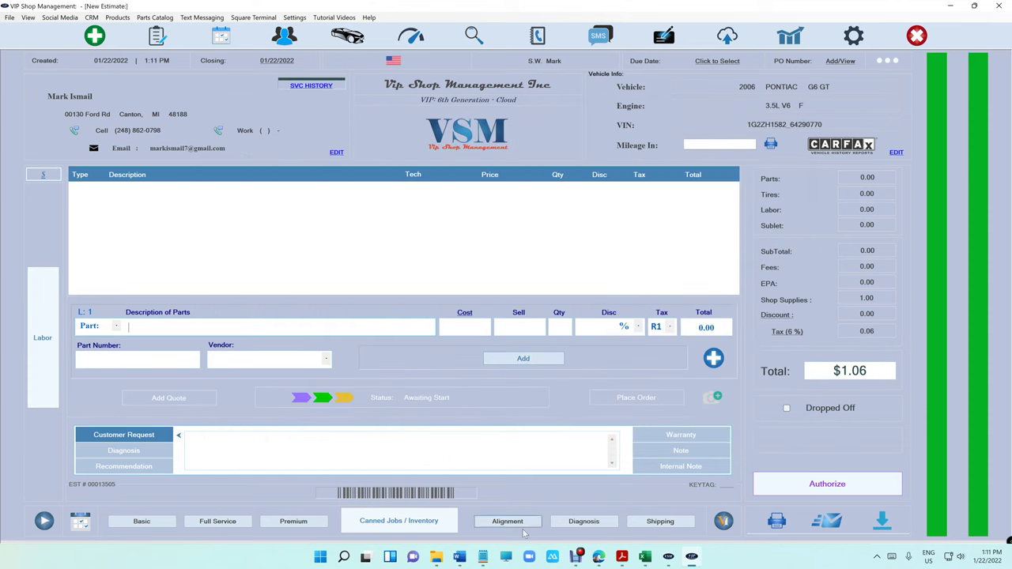
- Add the $34.95 Synthetic Blend Full Service Oil Change and authorize it into a $38.11 invoice
click(218, 521)
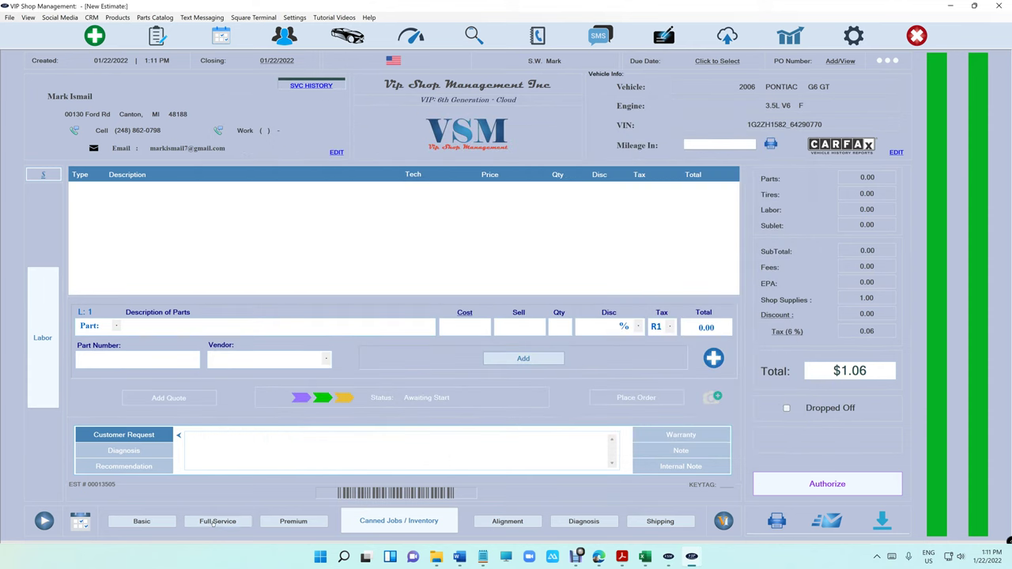
click(817, 484)
click(715, 295)
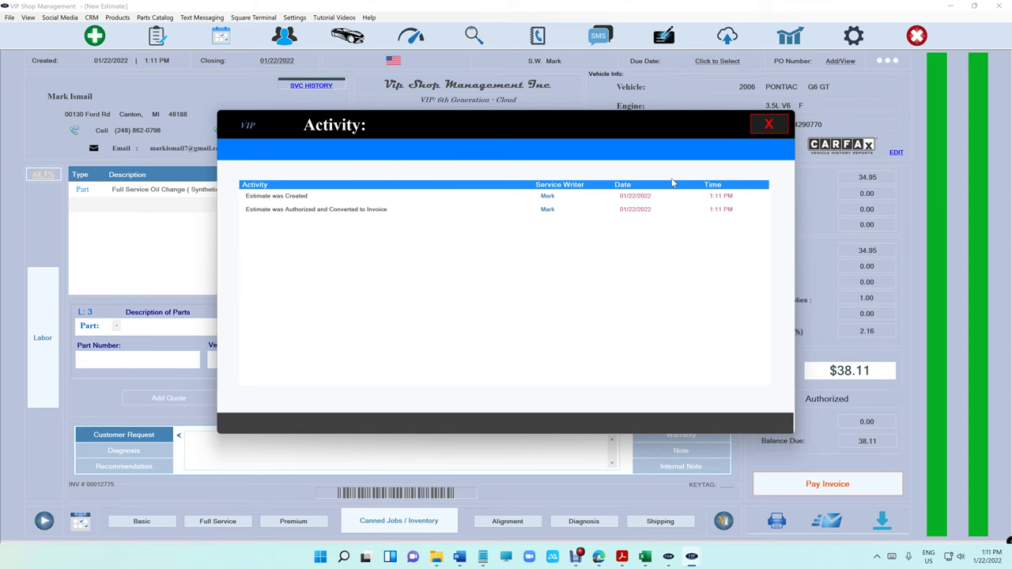
- Take a $10.00 cash payment on the invoice, leaving $28.11 due
click(768, 124)
click(774, 483)
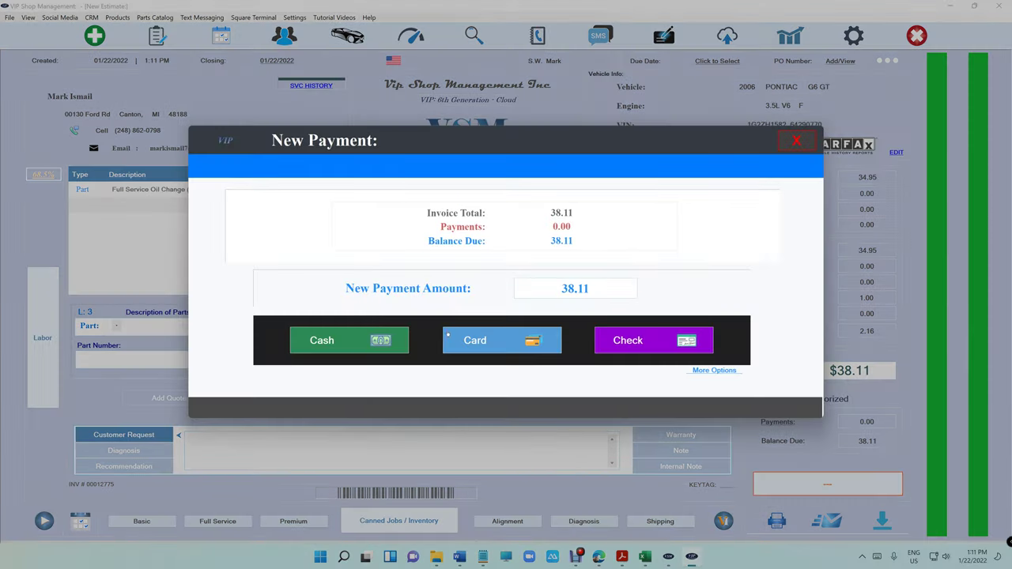
key(BackSpace)
text(10)
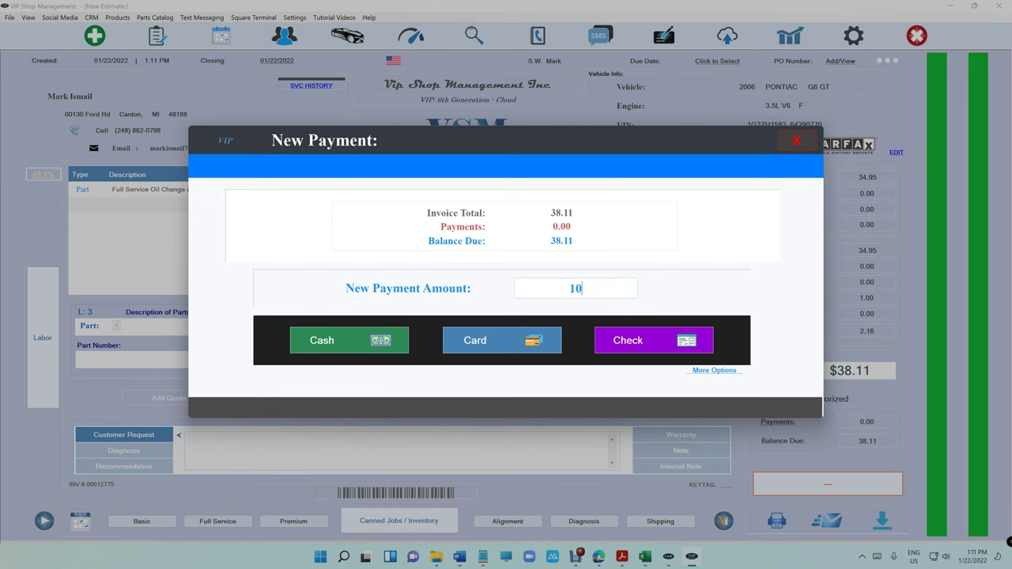
click(391, 342)
click(601, 350)
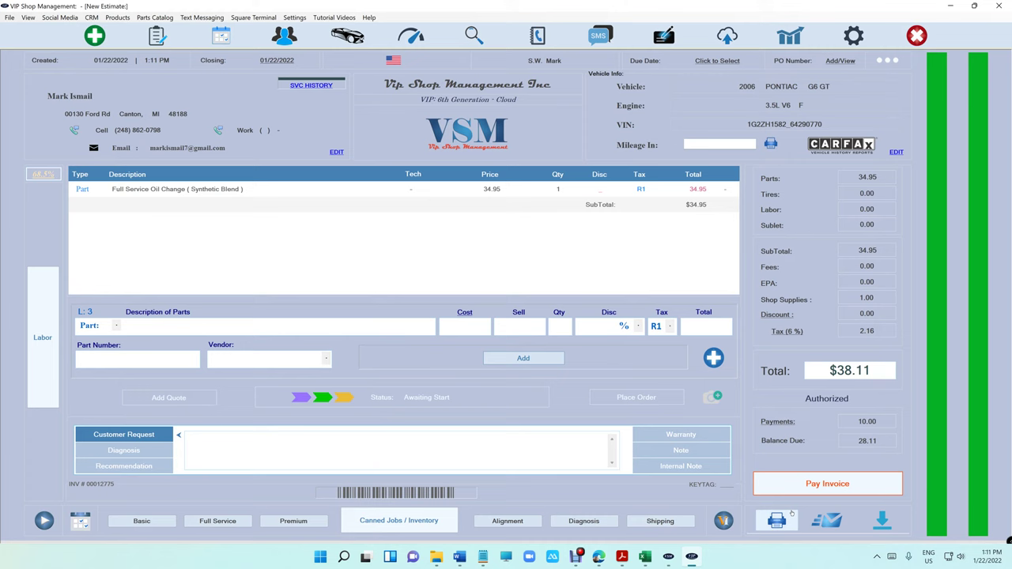
- Check the Payments list and the activity log for the $10.00 cash payment
click(779, 421)
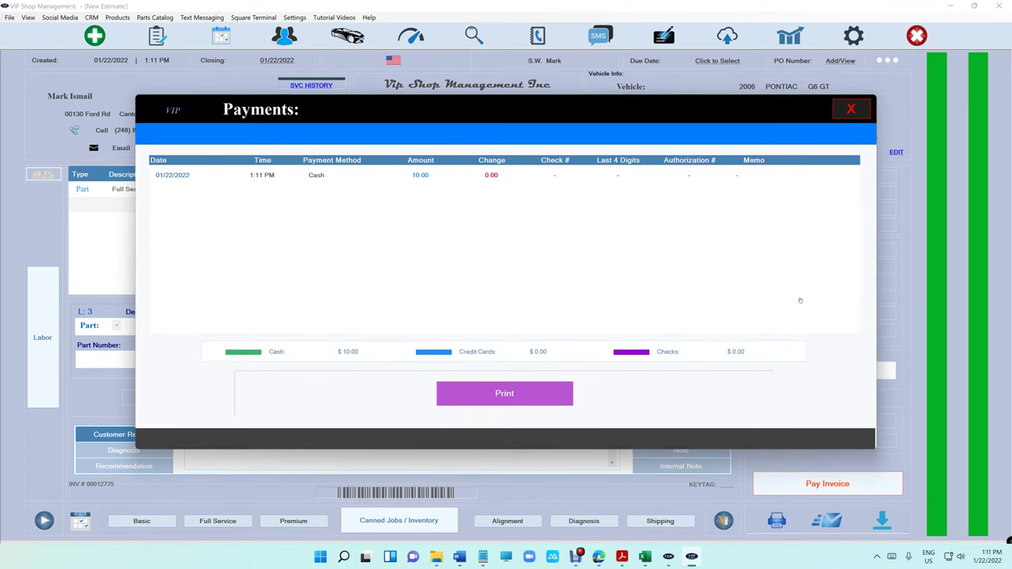
click(857, 107)
click(449, 494)
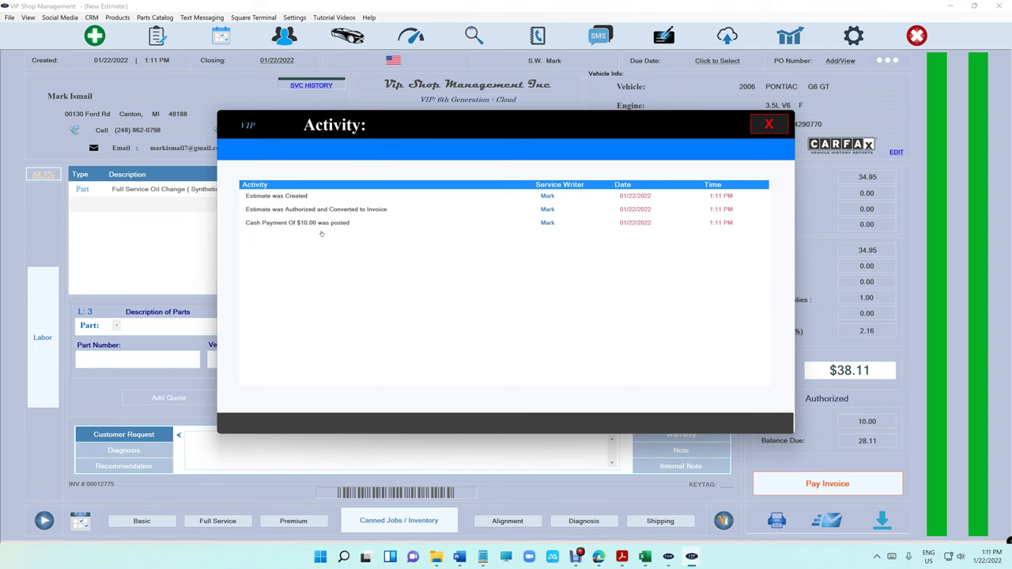
- Delete the $10.00 cash payment from the Payments list and verify the deletion in the activity log
click(768, 125)
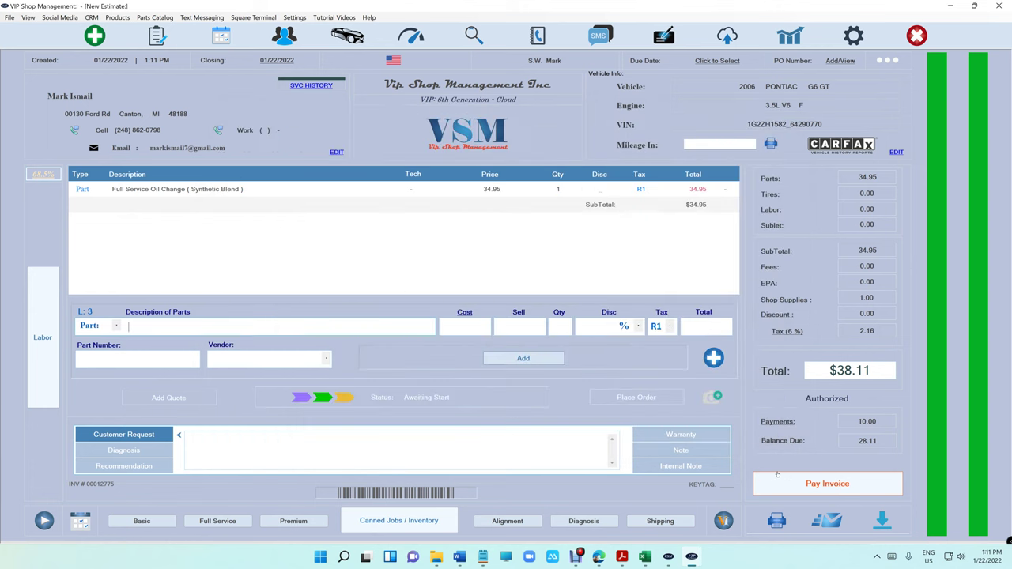
click(778, 423)
click(499, 181)
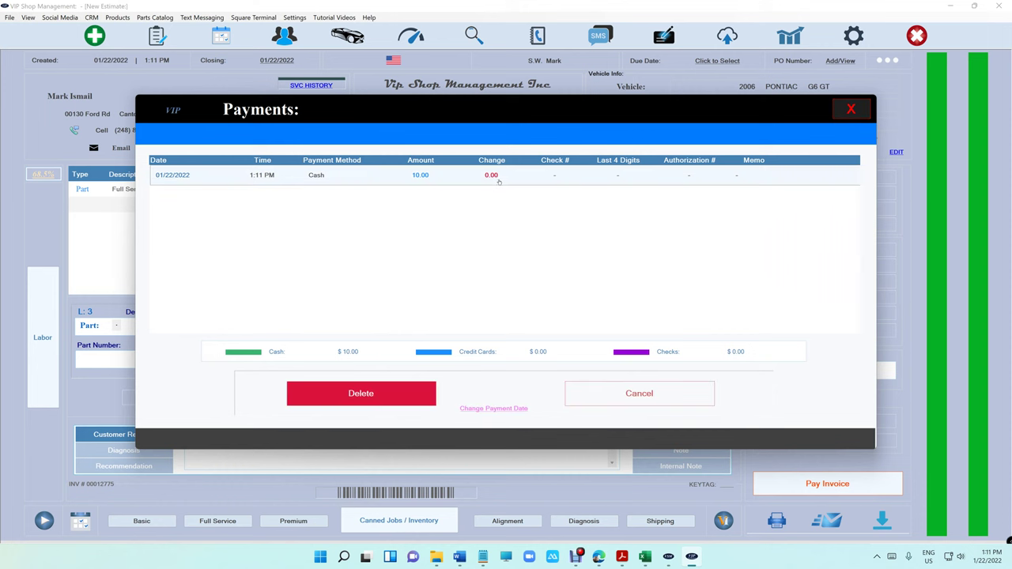
click(384, 393)
click(518, 394)
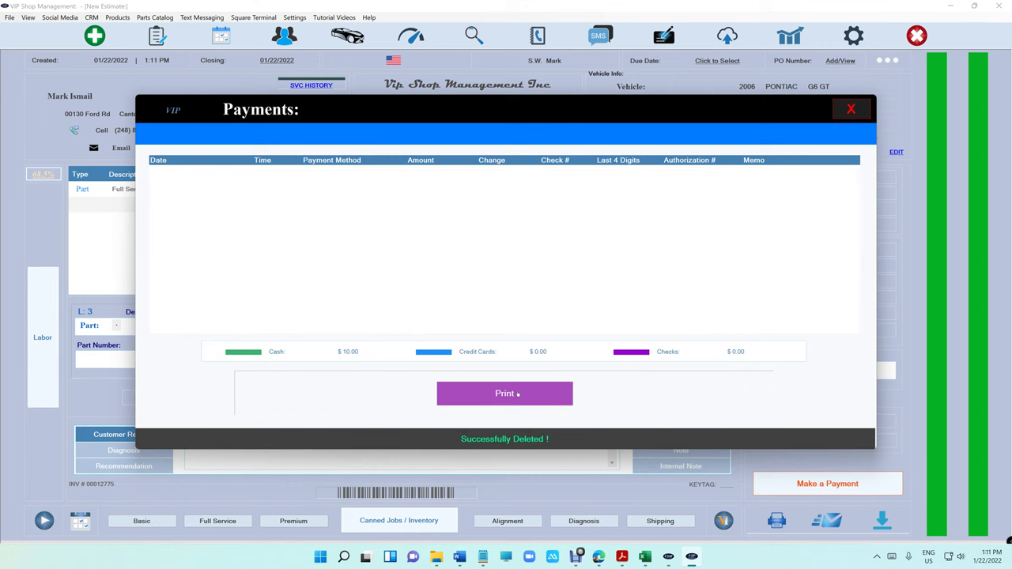
click(847, 109)
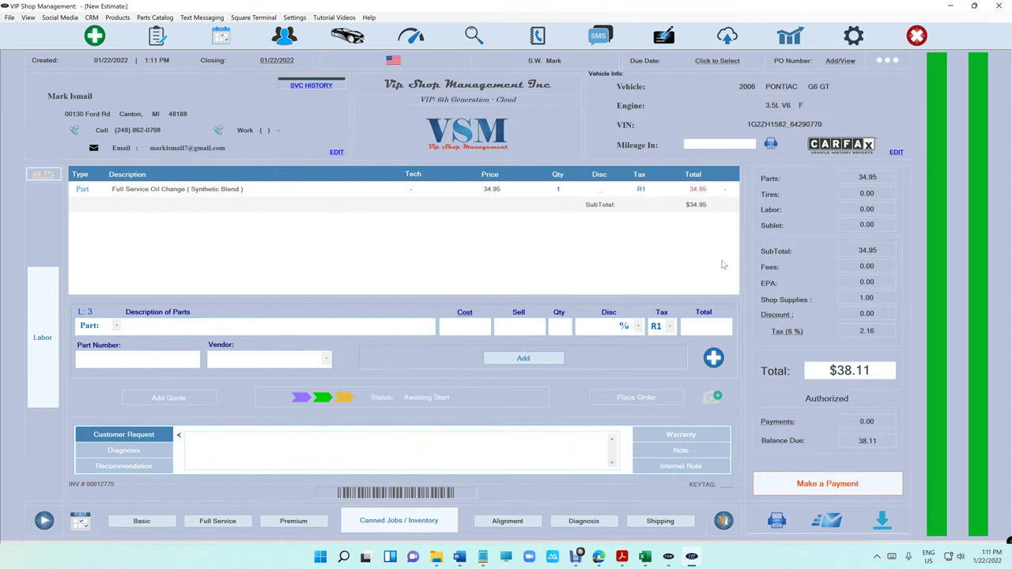
click(447, 494)
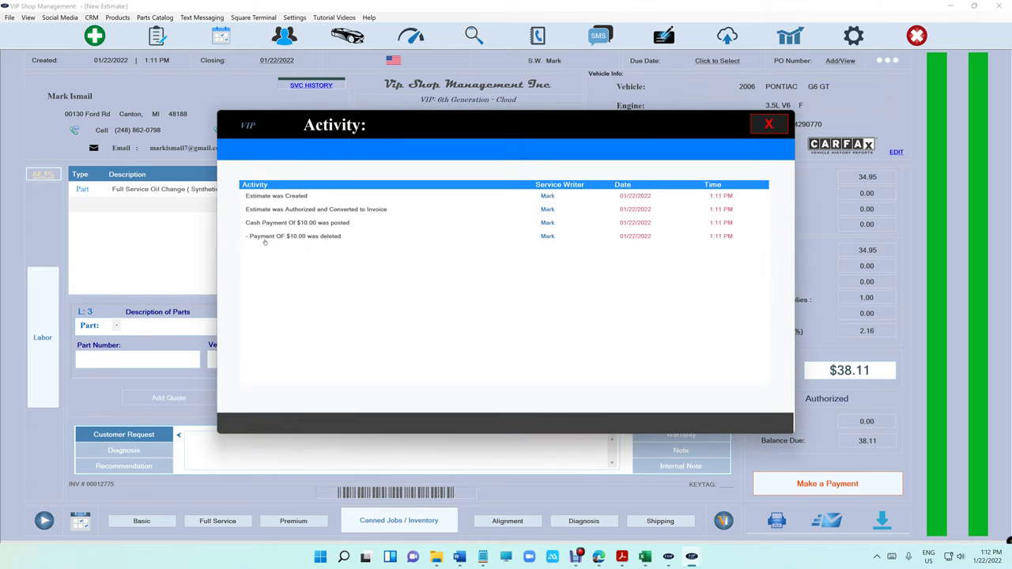
click(765, 126)
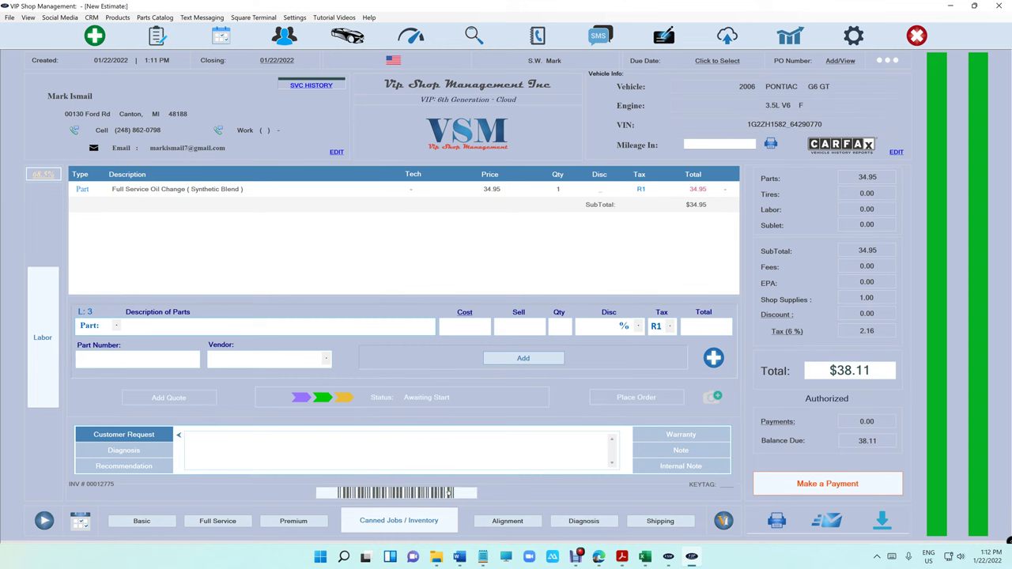
click(449, 491)
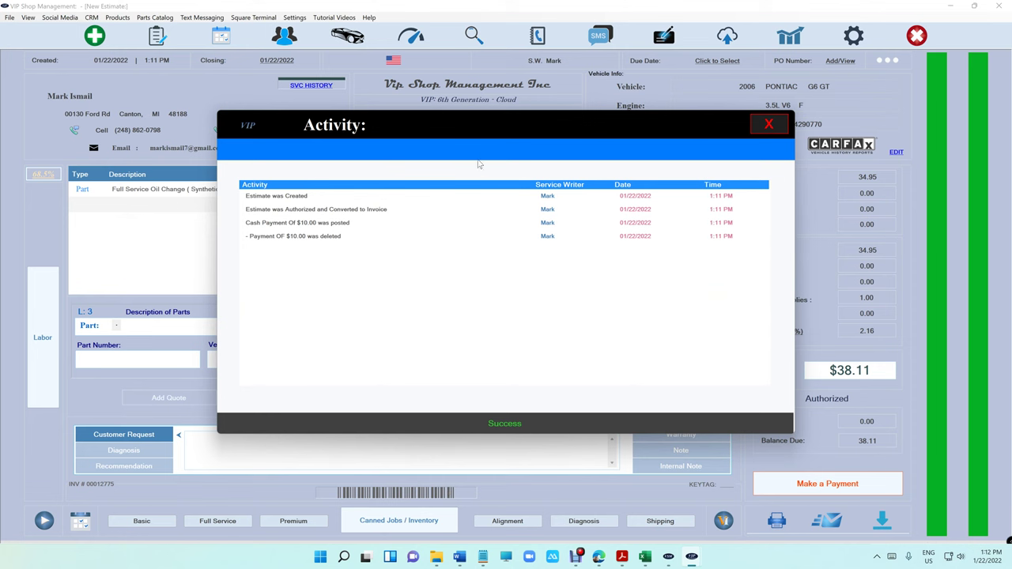
click(770, 120)
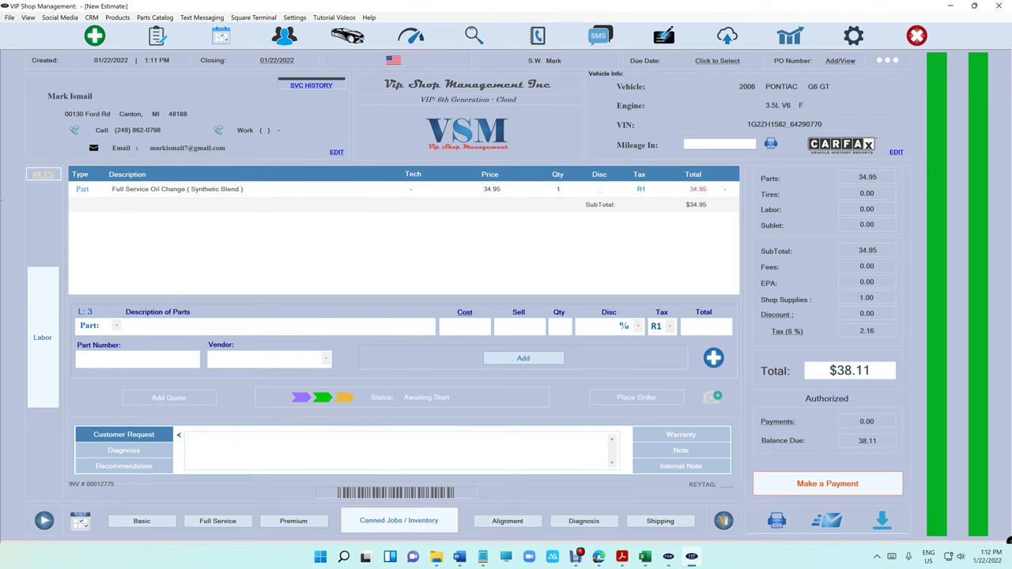
click(42, 175)
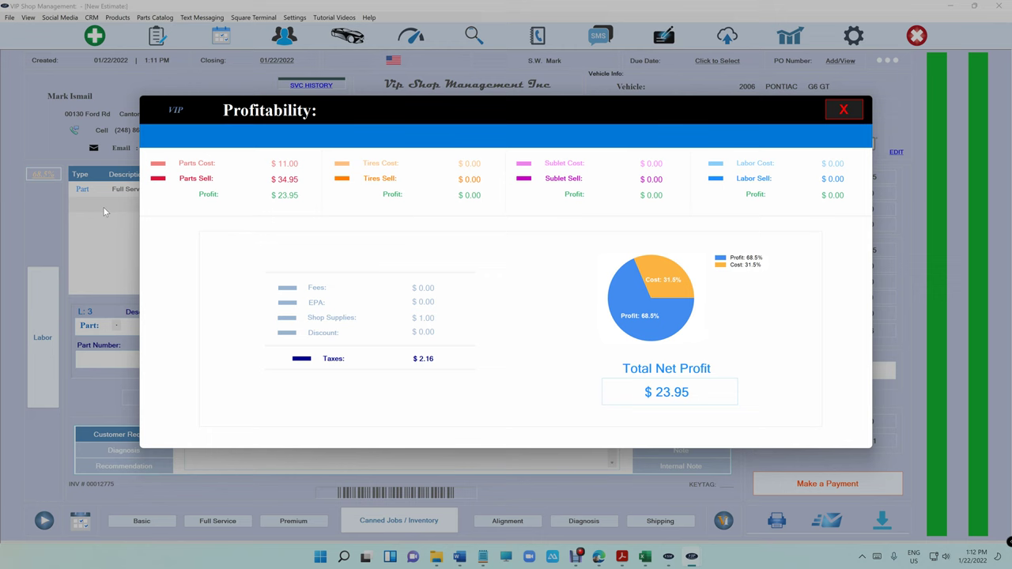
click(849, 108)
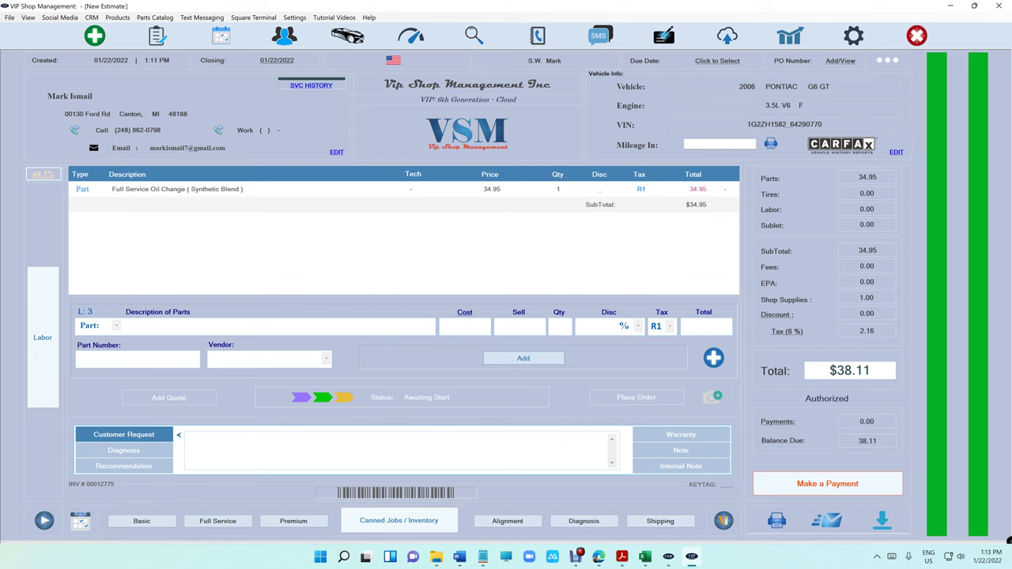
- Open invoice 00012775 from WorkFlow and attach photo IMG_0544 in its gallery
click(158, 38)
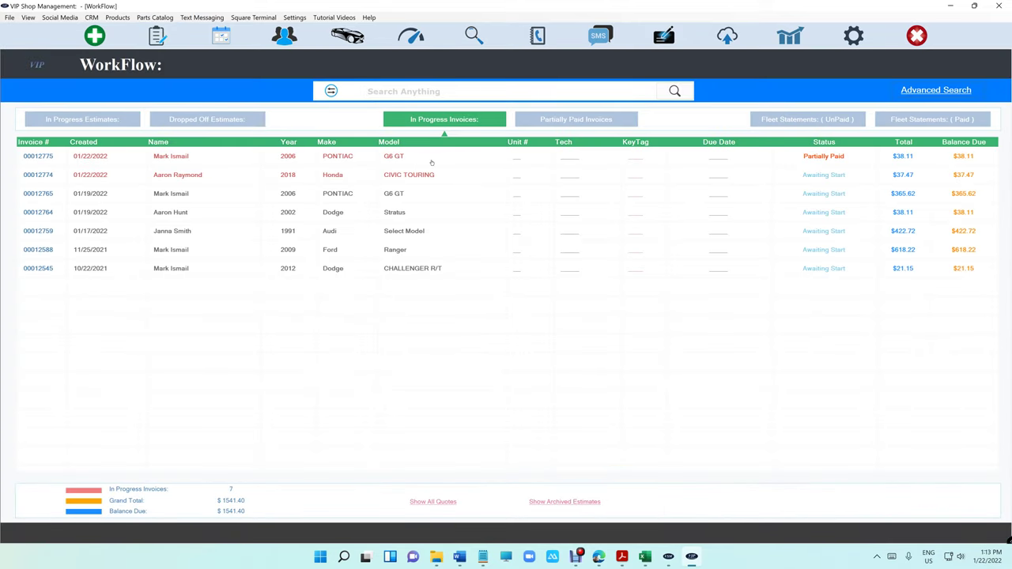
double_click(431, 162)
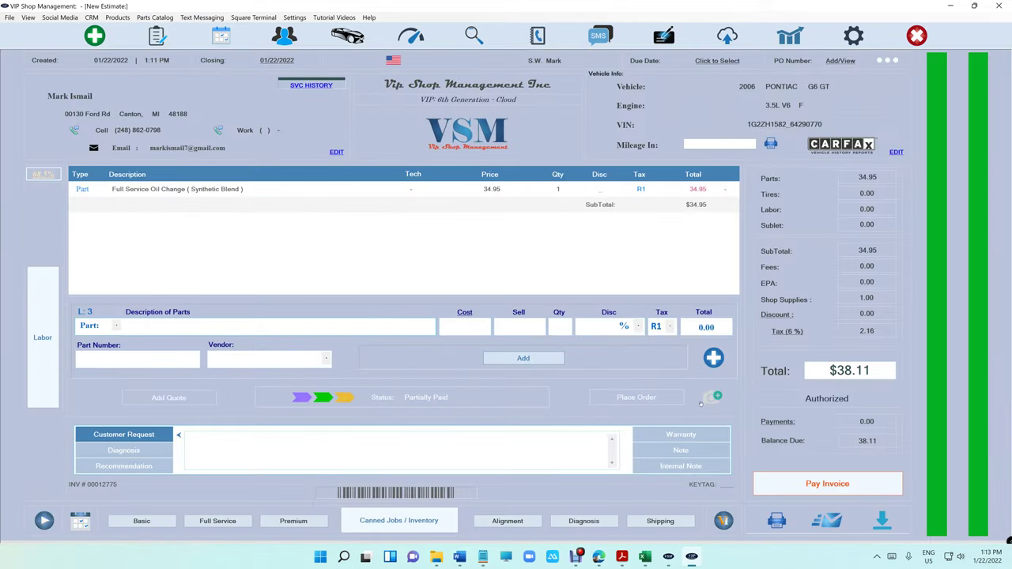
click(707, 397)
click(285, 440)
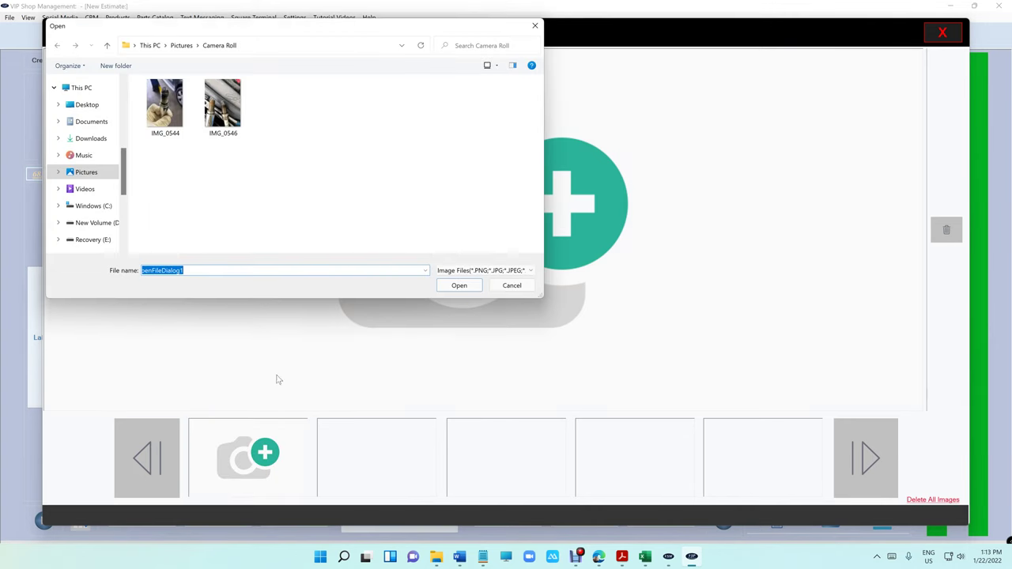
click(165, 105)
click(459, 286)
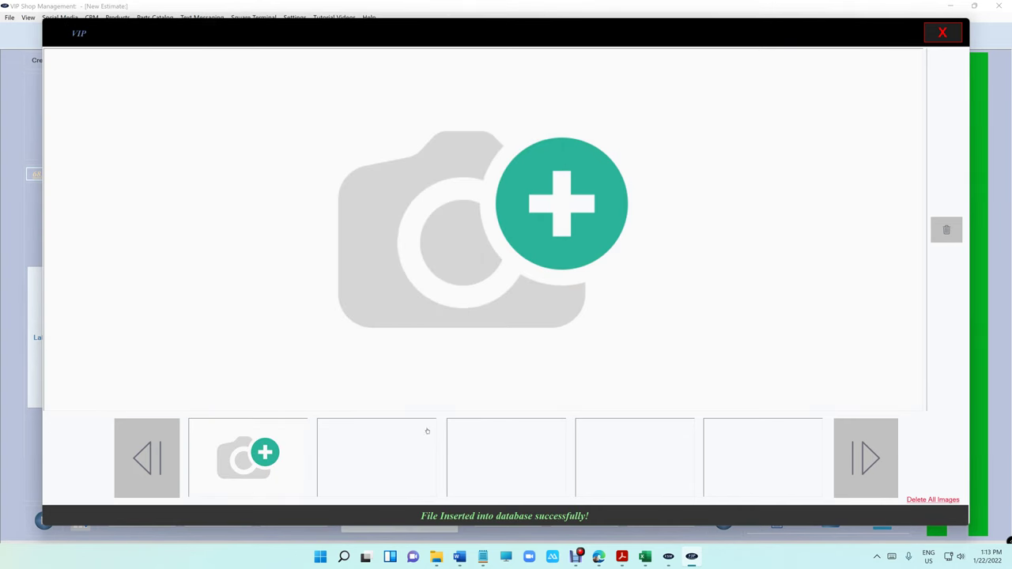
- Attach the IMG_0546 spark plug photo as the second gallery image
click(409, 439)
click(245, 133)
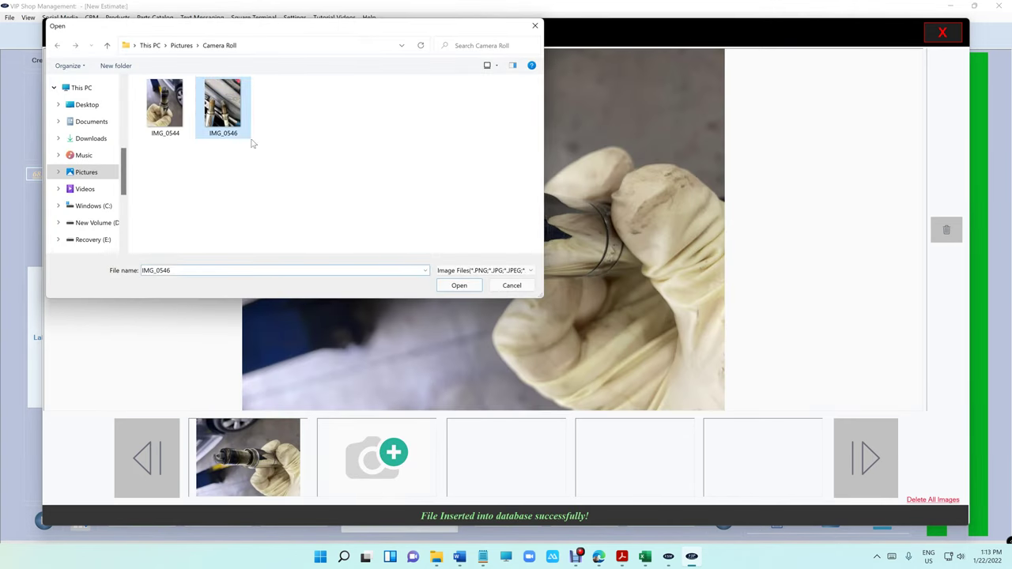
click(472, 288)
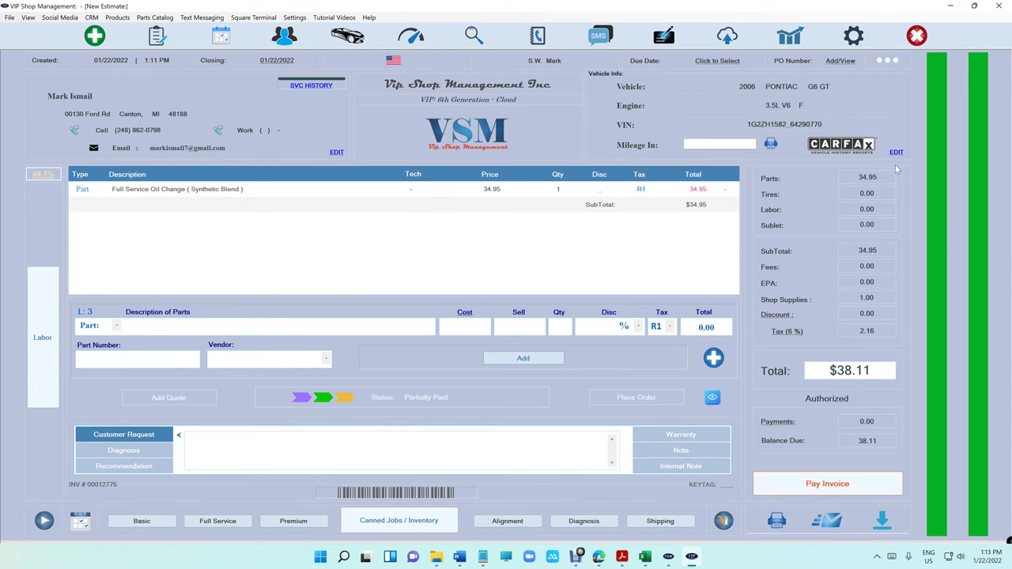
click(942, 33)
- Send the customer a new text with the INV-12775 invoice link and images attached
click(76, 132)
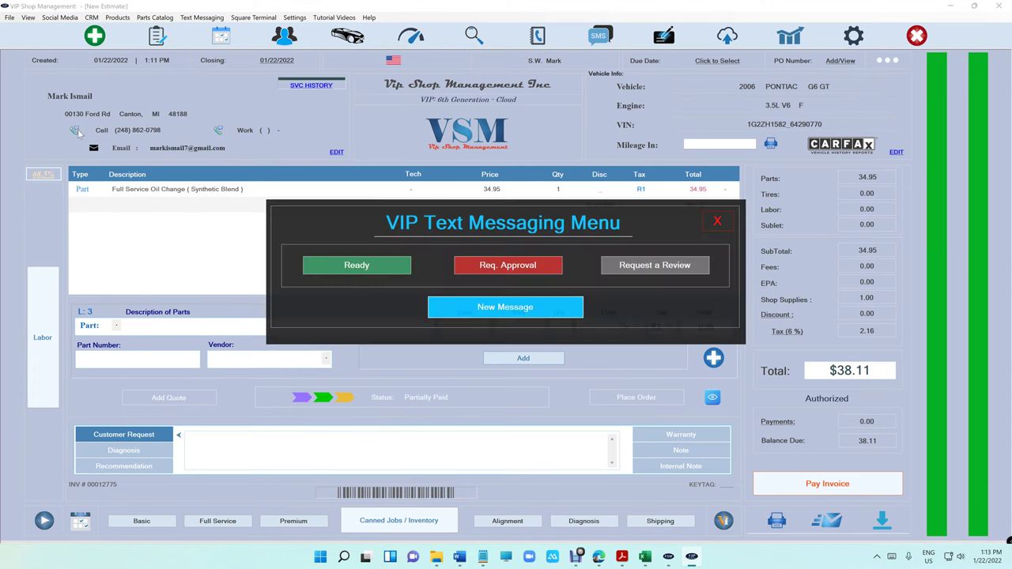
click(527, 307)
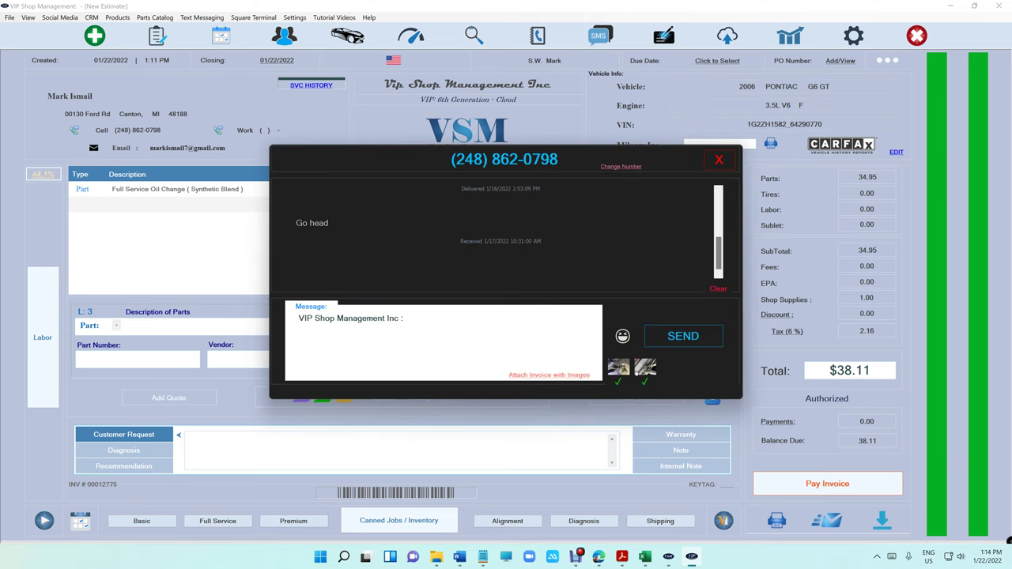
click(557, 377)
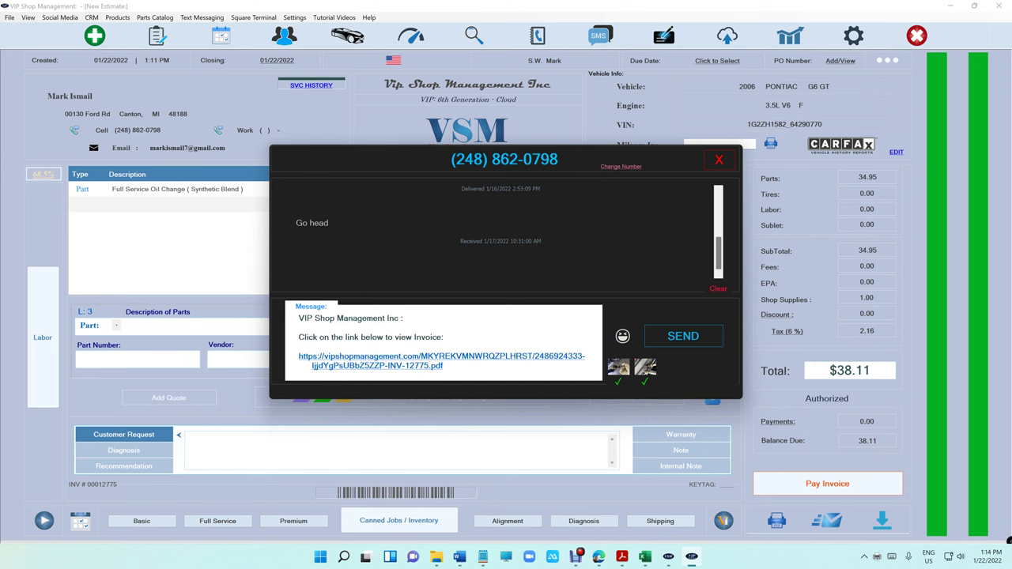
drag(443, 366, 298, 356)
click(683, 336)
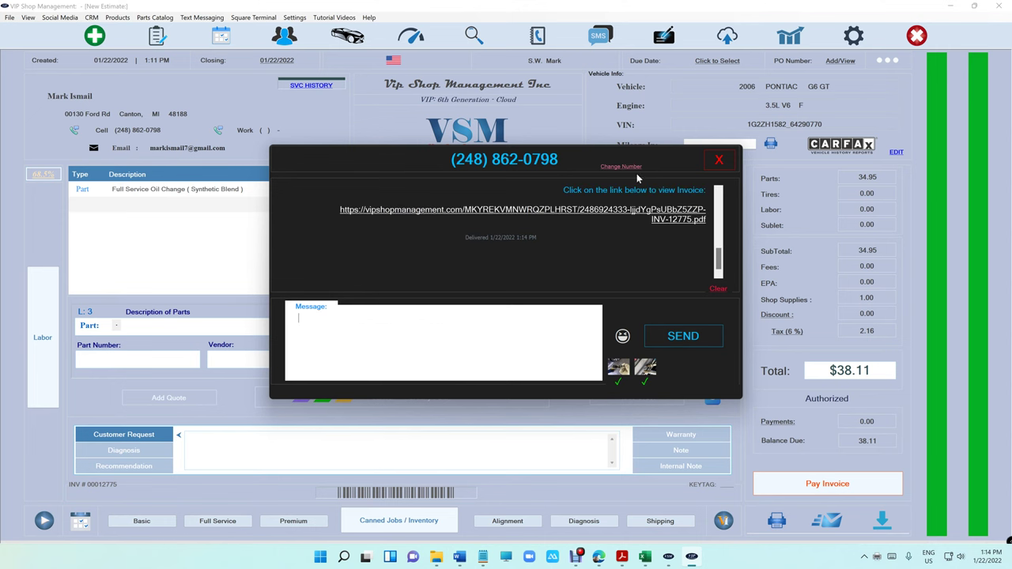
- Close the text window and page through the invoice PDF from page 1 to the photo page
click(714, 158)
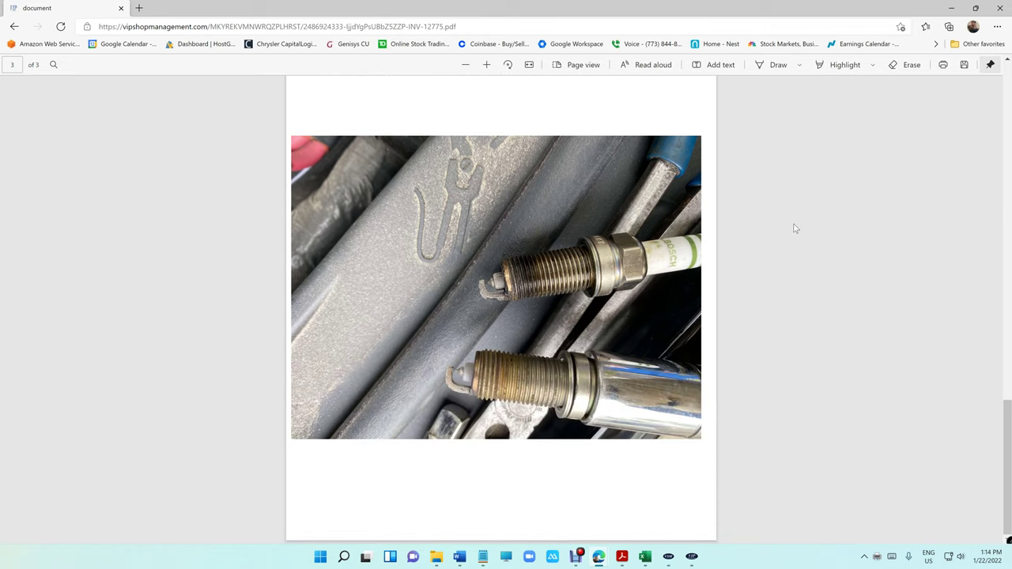
key(Home)
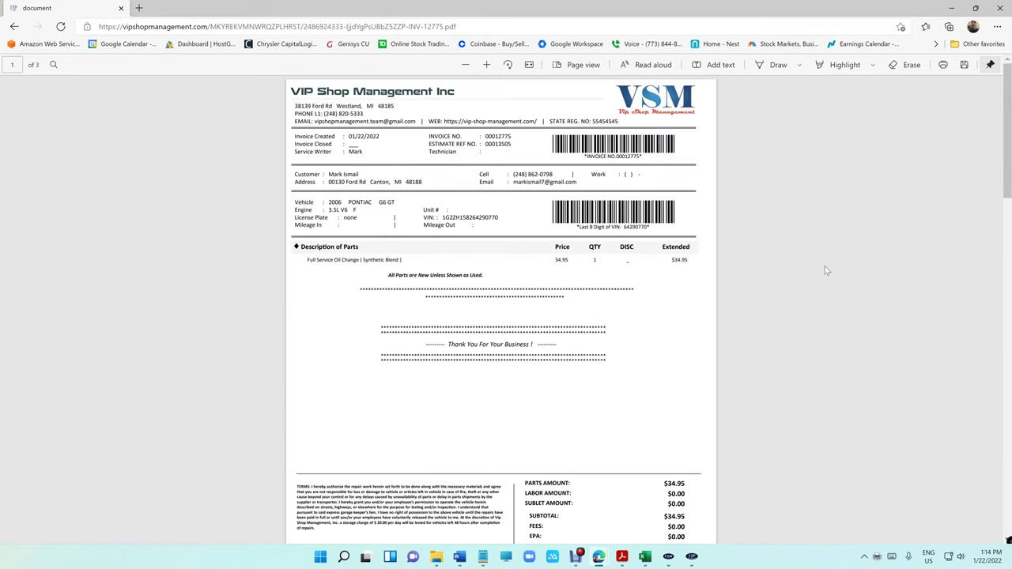
scroll(825, 270, down, 10)
key(super+Down)
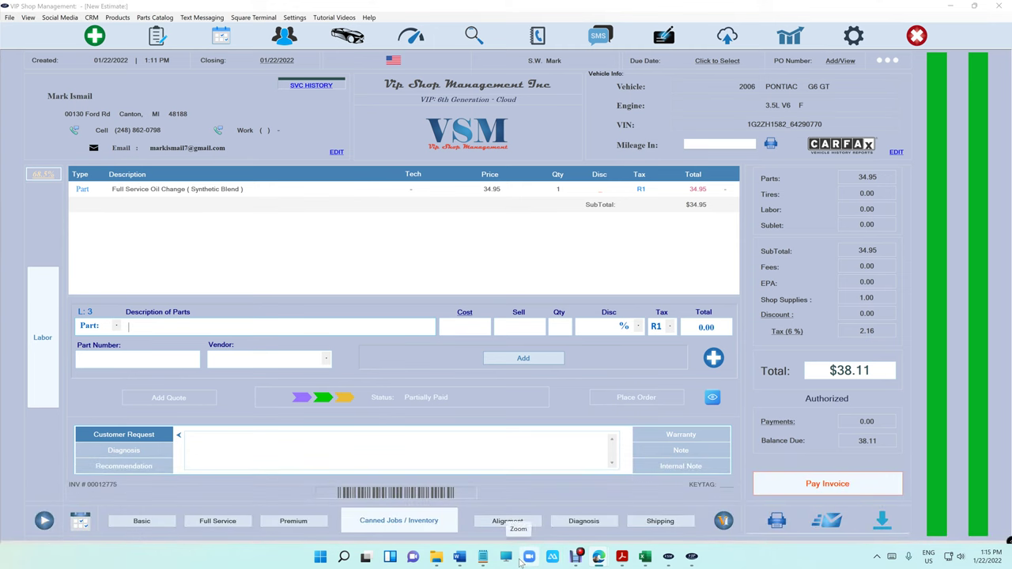
click(528, 557)
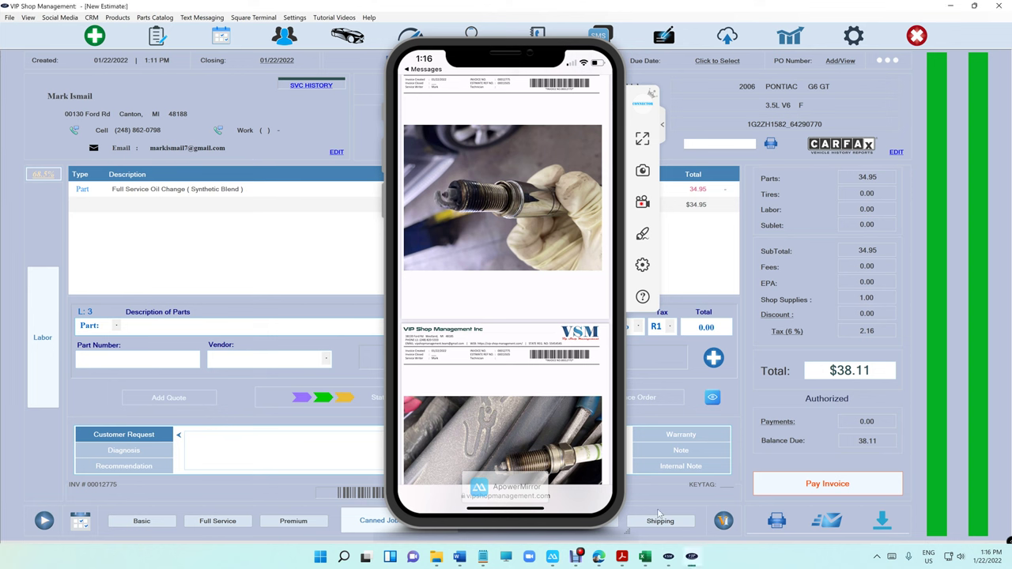
click(611, 83)
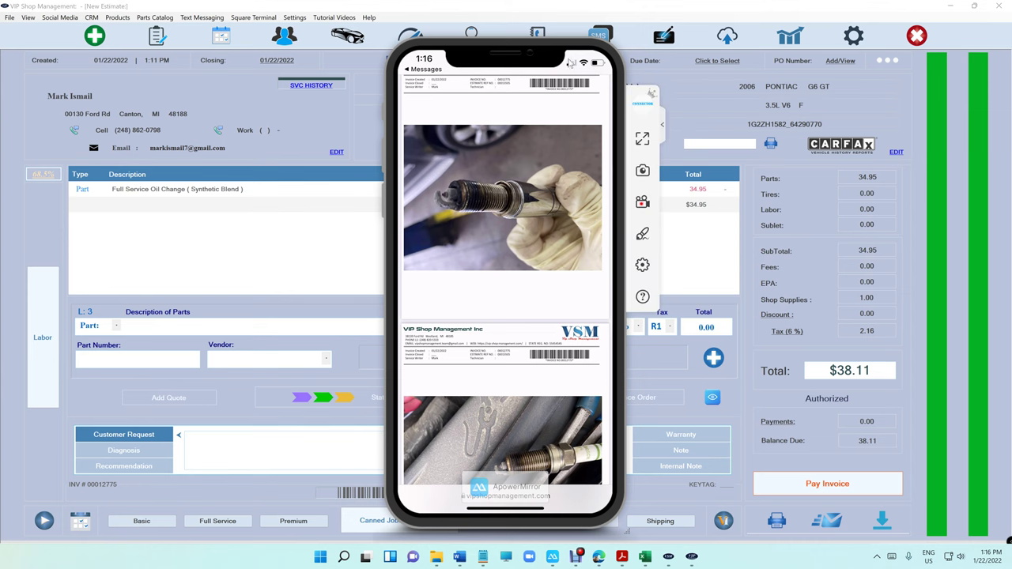
drag(569, 69, 568, 101)
click(621, 64)
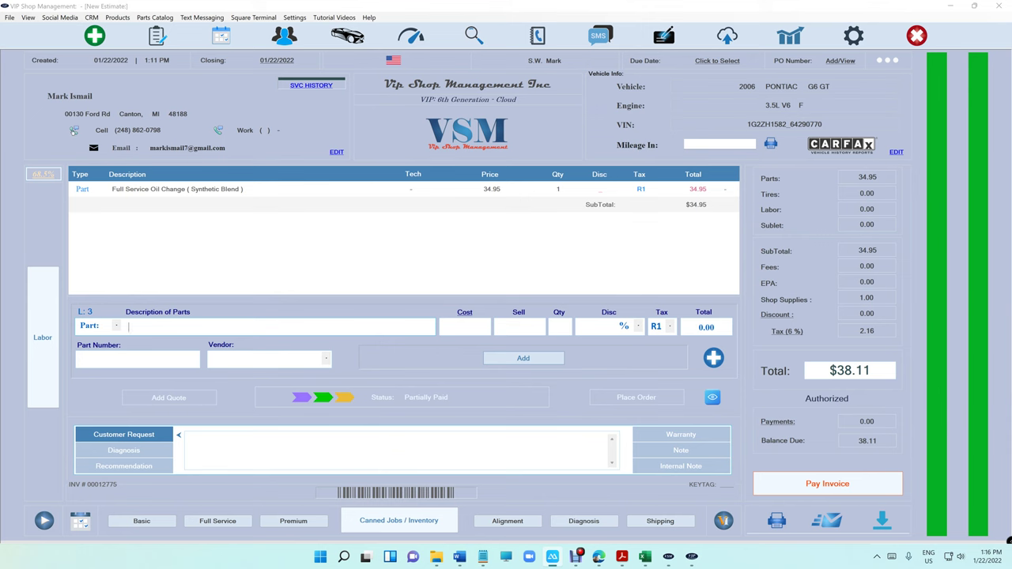
- In a new text message, replace the send-to number with the new phone number, then close messaging
click(73, 130)
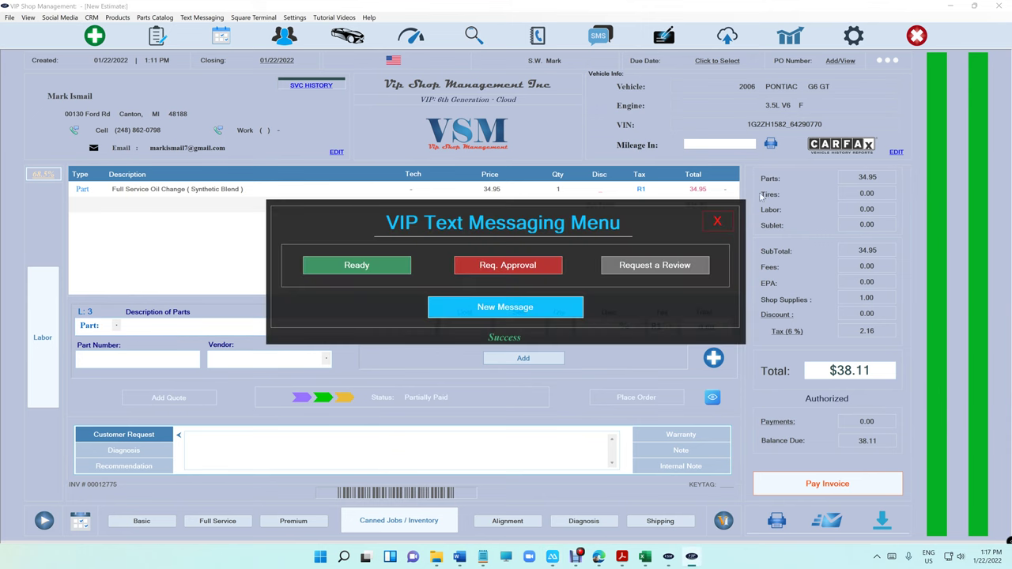
click(718, 221)
click(129, 128)
click(504, 307)
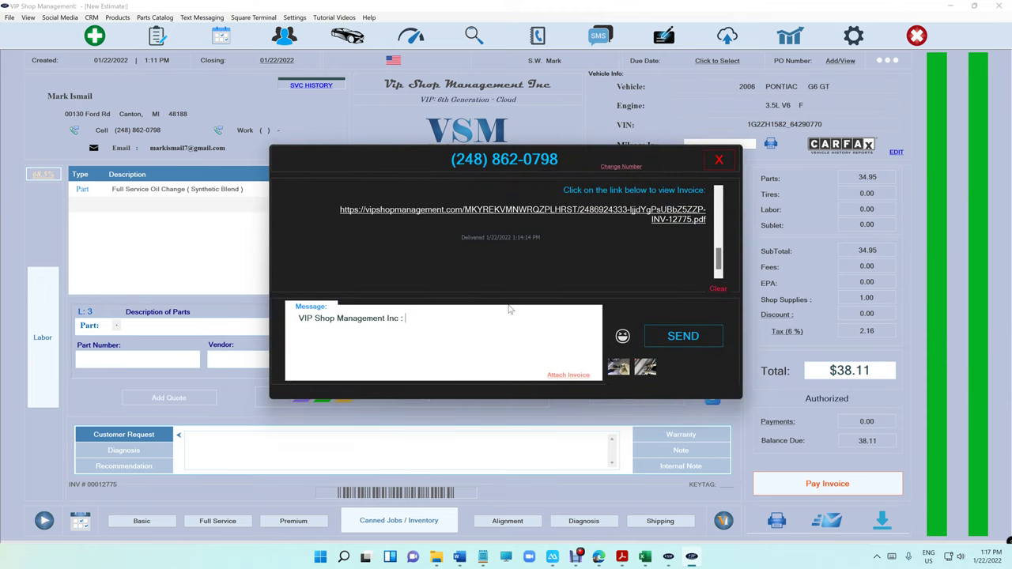
click(620, 168)
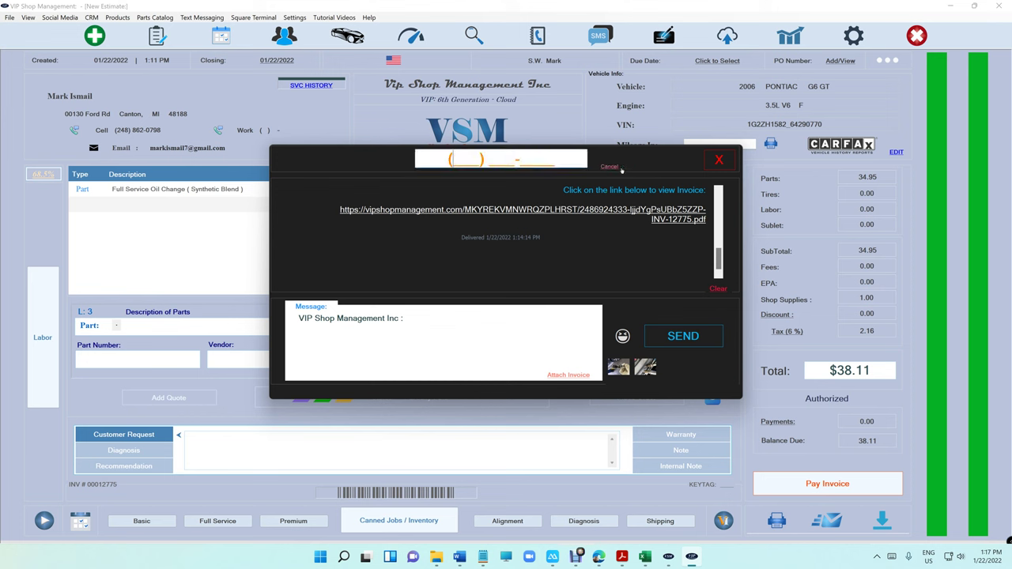
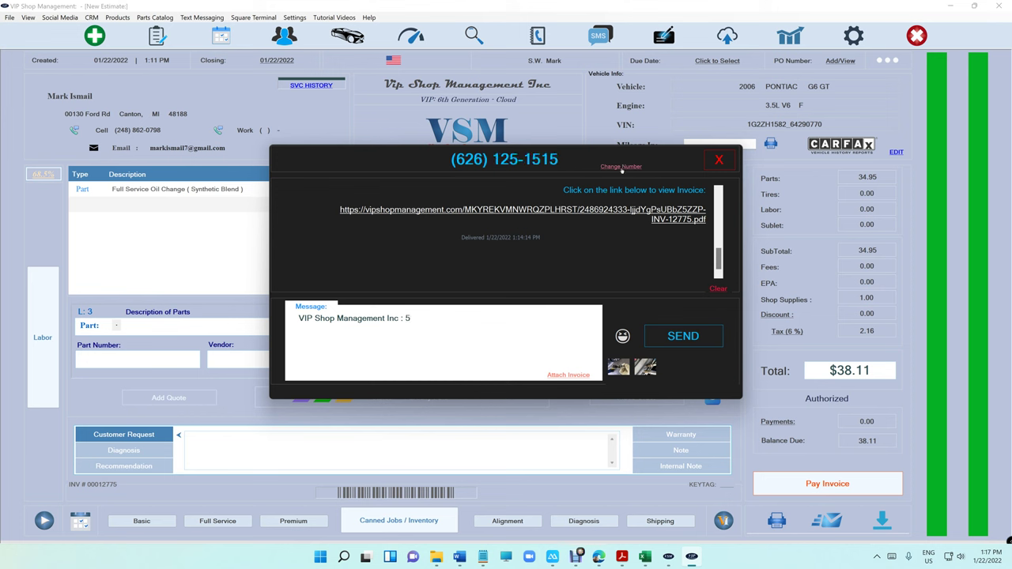
click(621, 167)
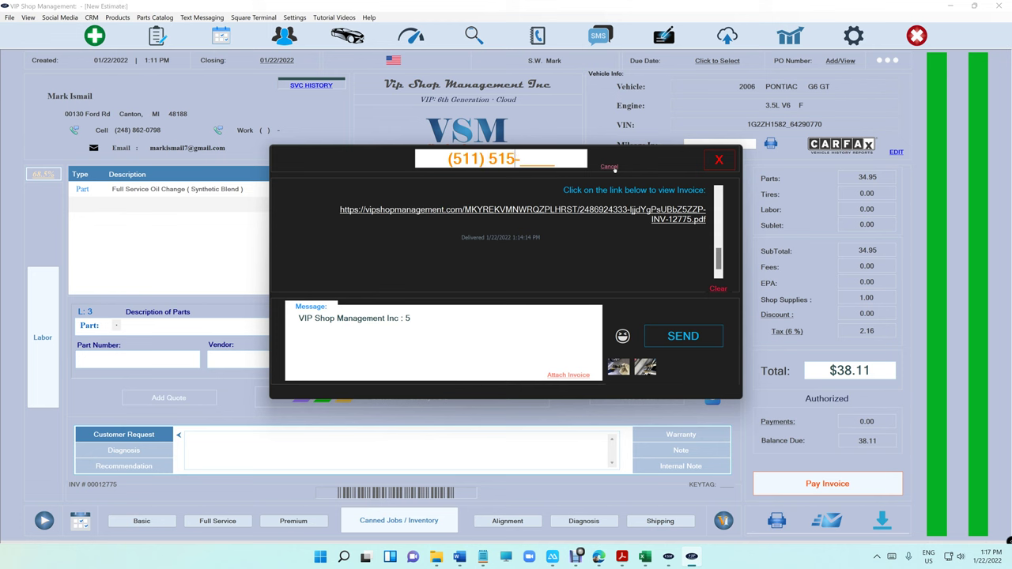
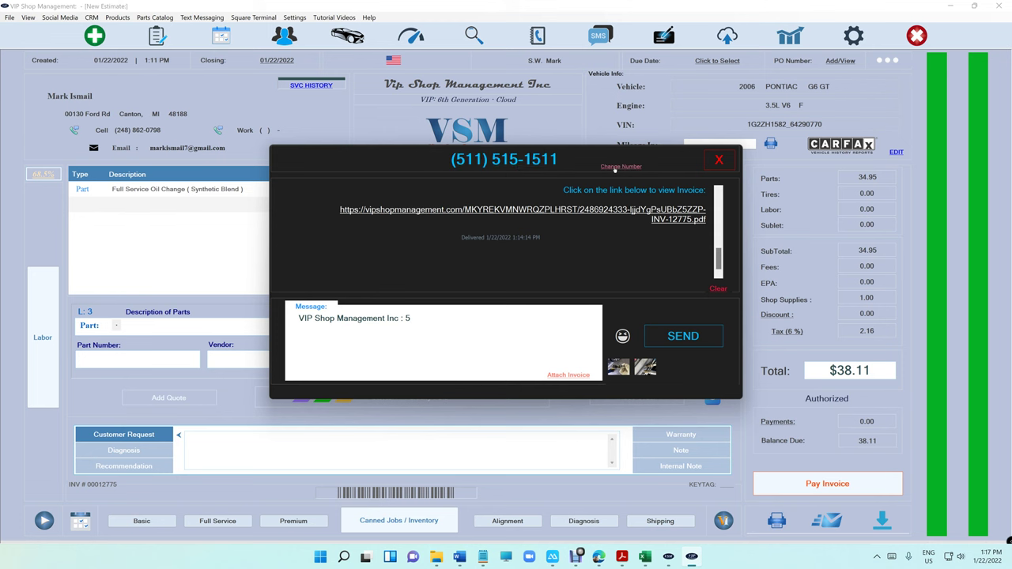
click(718, 161)
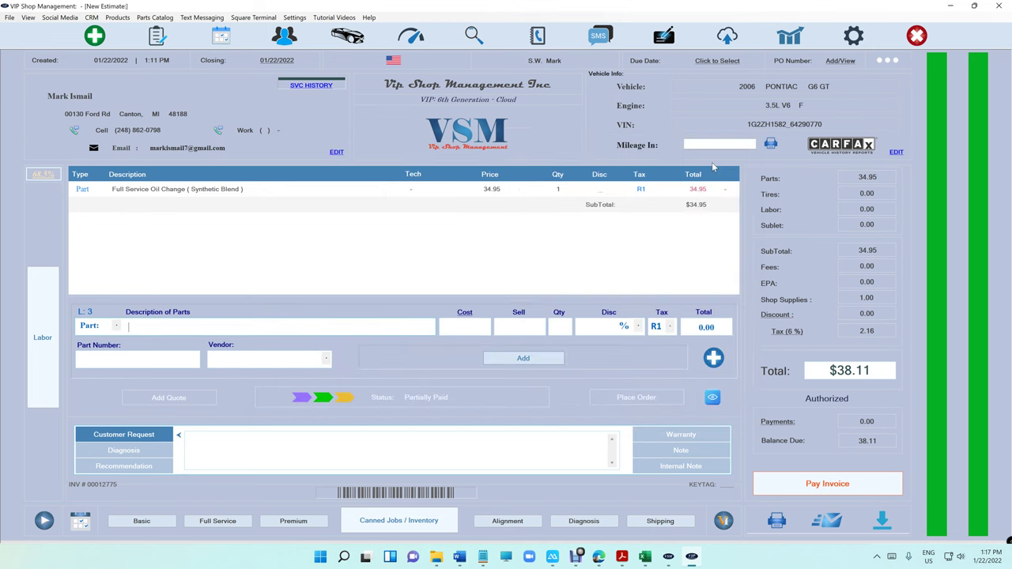